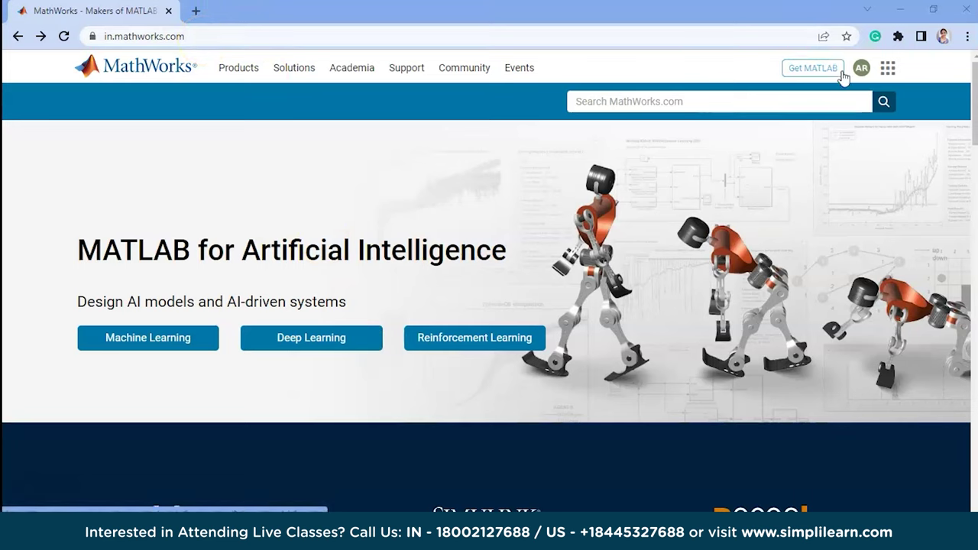
Go from Get MATLAB to the MATLAB installer downloads page.
click(831, 76)
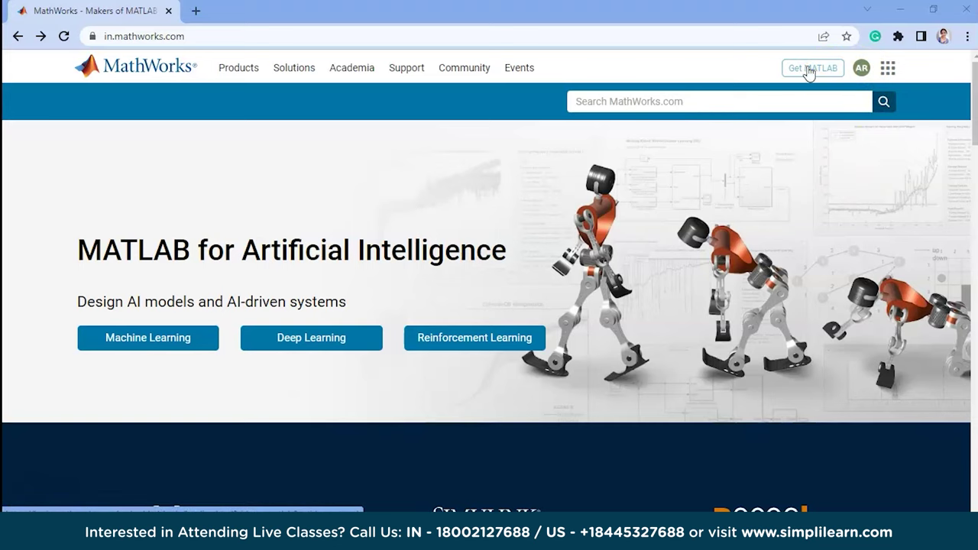
click(805, 67)
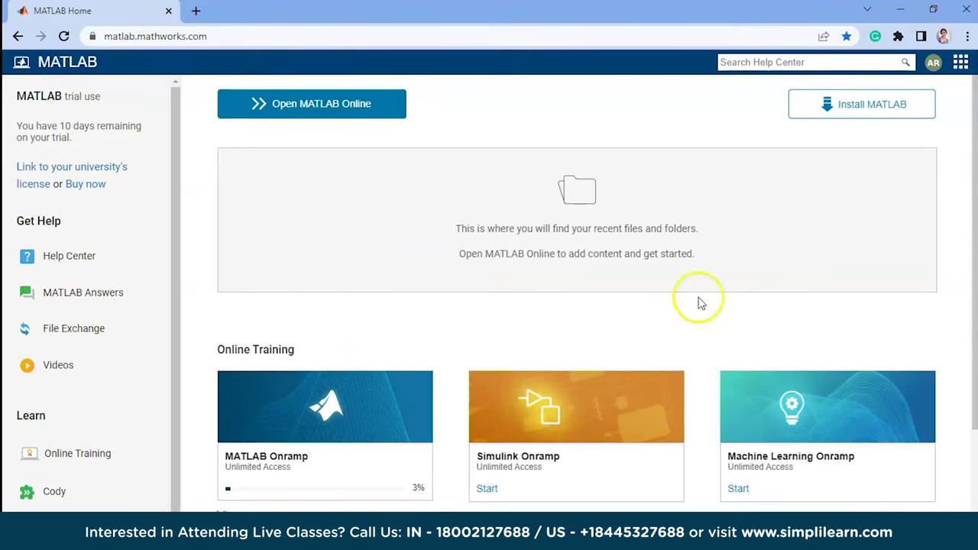
click(864, 105)
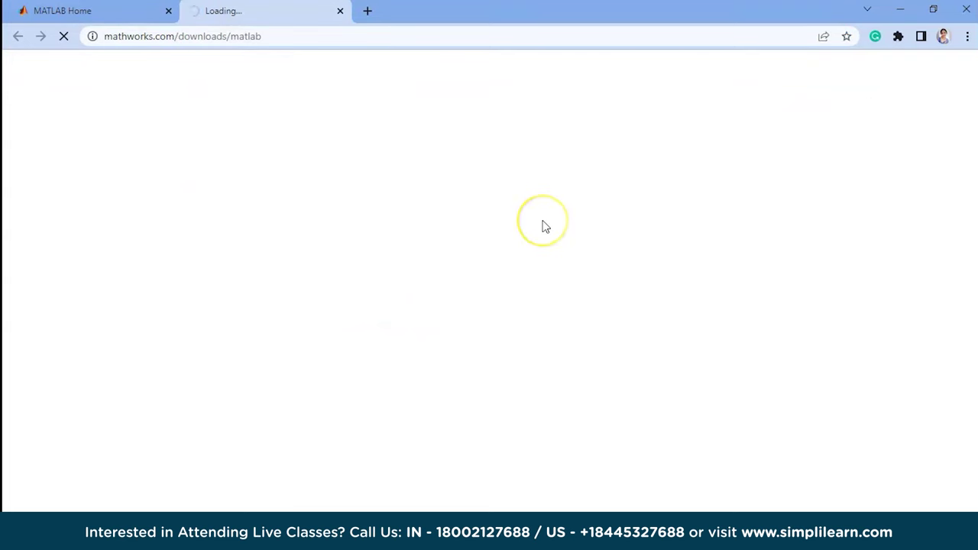
Download the R2022b Windows installer matlab_R2022b_win64.exe (228 MB).
scroll(458, 336, down, 1)
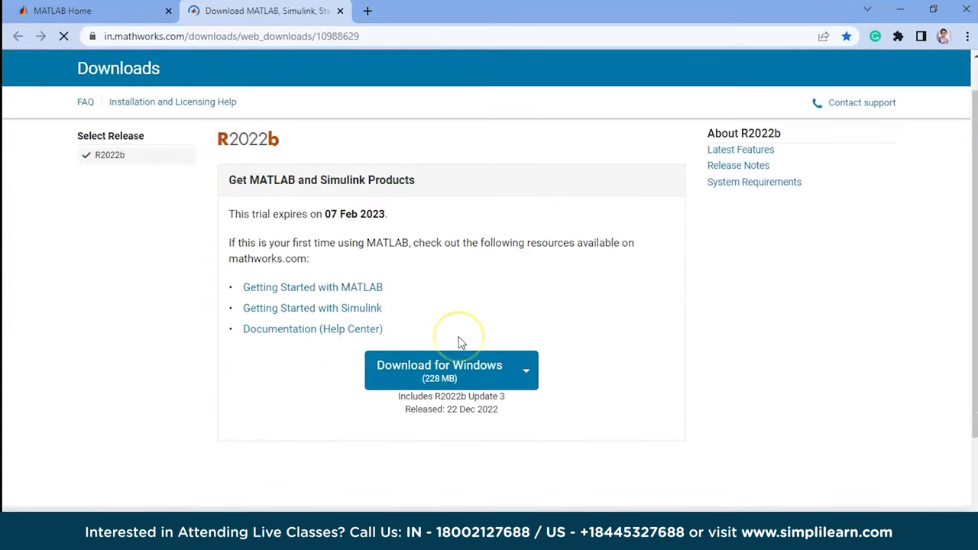
click(527, 370)
click(526, 422)
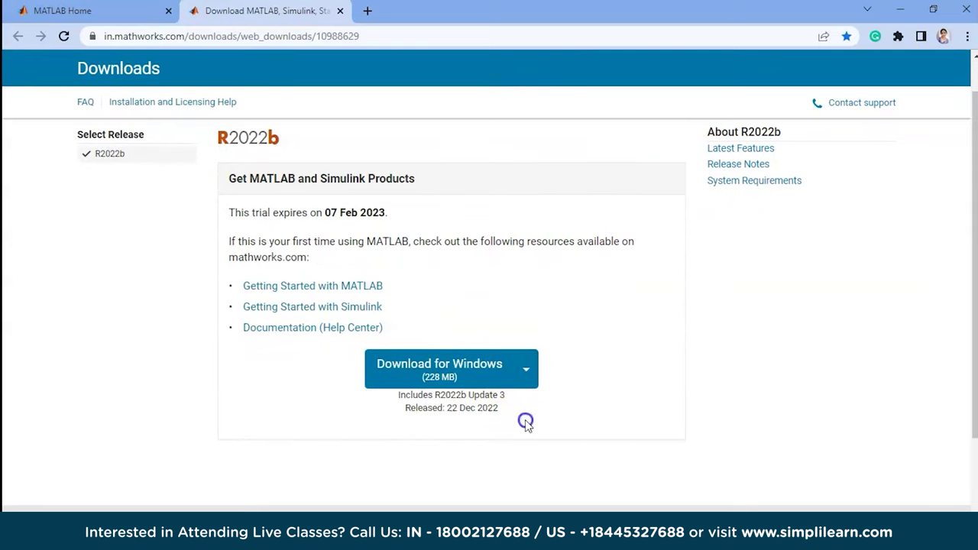
click(465, 376)
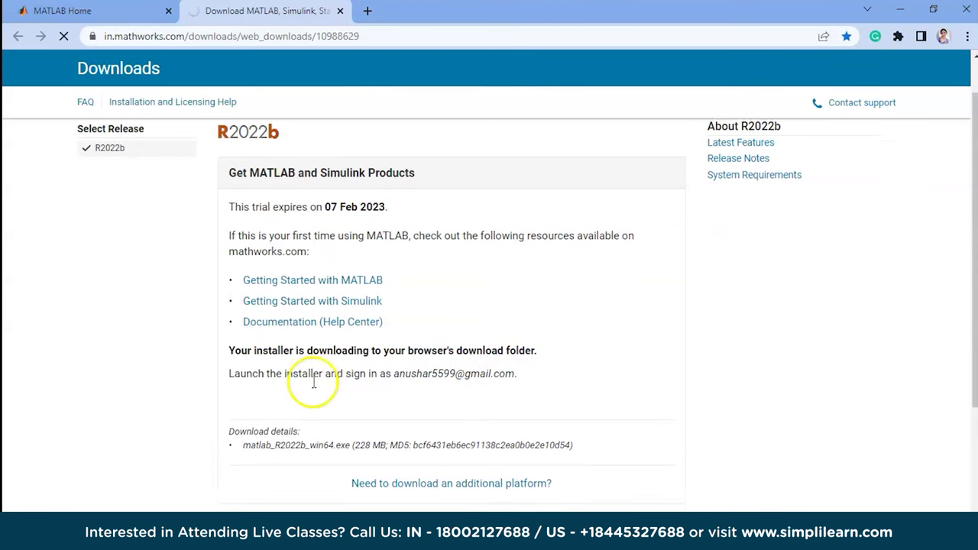
scroll(313, 386, down, 1)
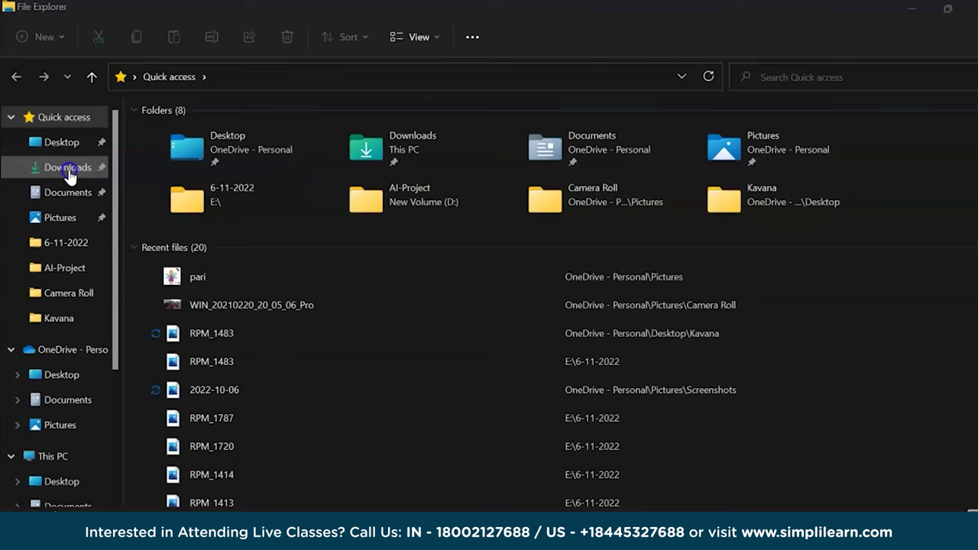
Run matlab_R2022b_win64 from the Downloads folder and select the installer's Email field.
click(44, 167)
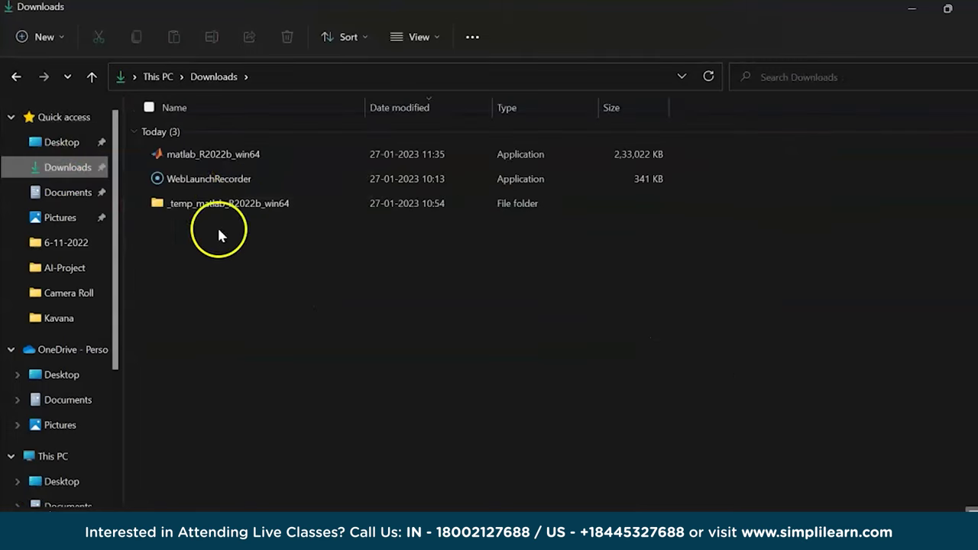
double_click(235, 162)
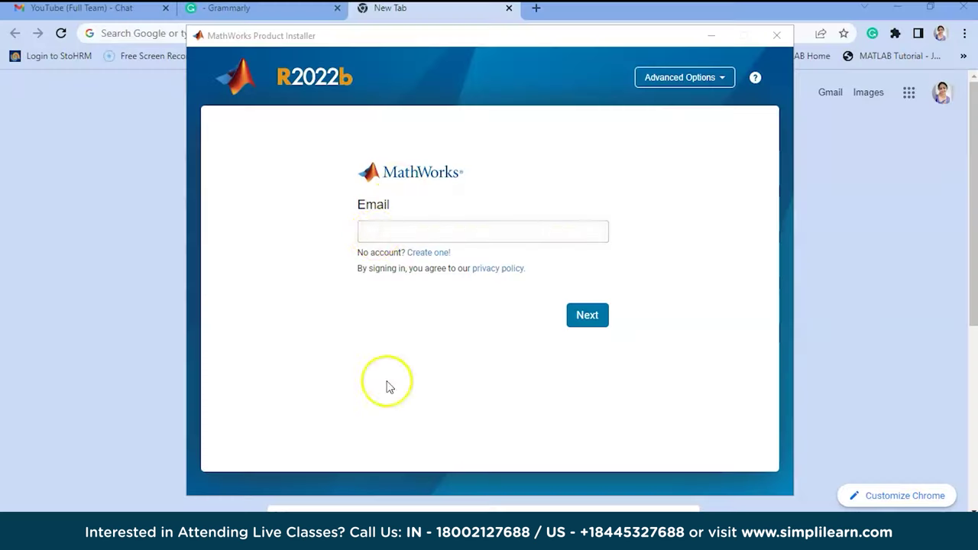
click(375, 234)
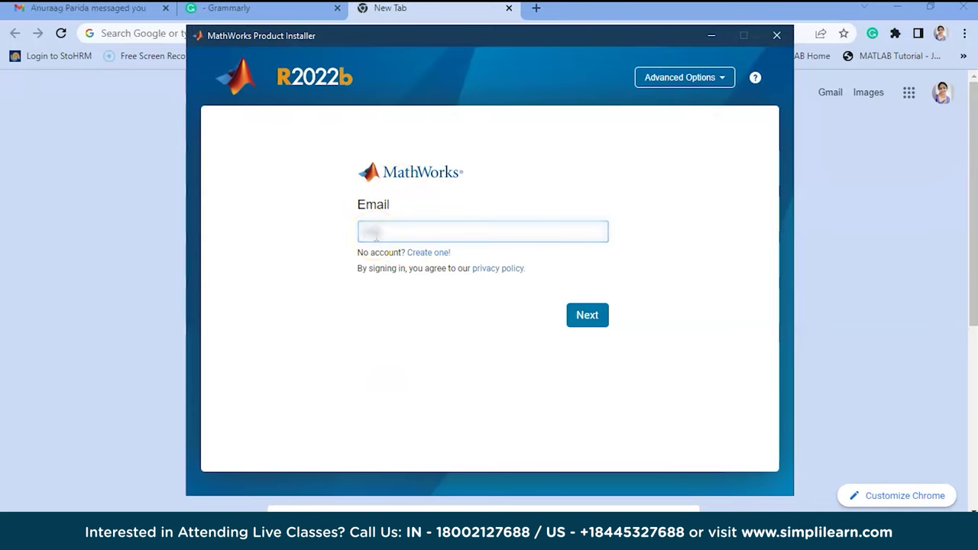
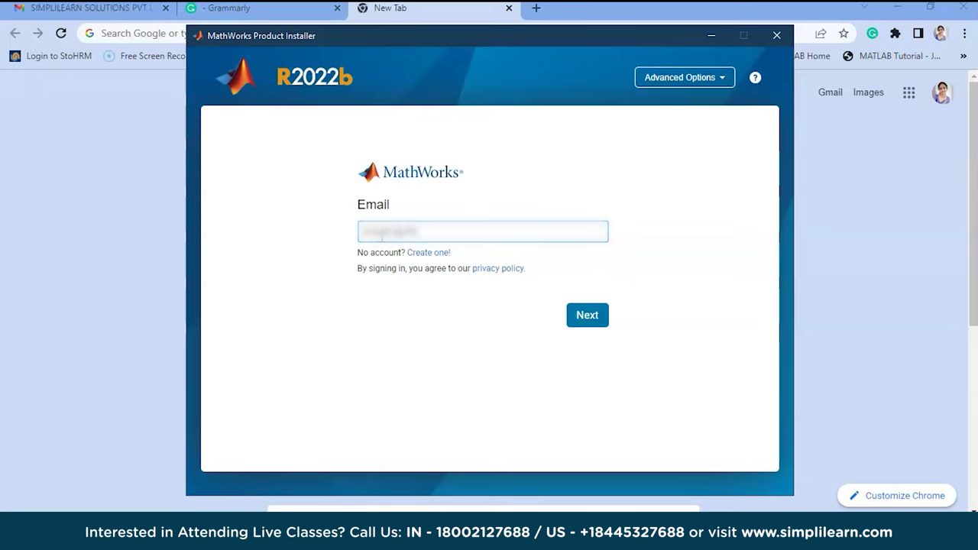
Enter the account's email address, correct a typo, then give the password and sign in.
key(BackSpace)
key(BackSpace)
key(BackSpace)
key(BackSpace)
key(BackSpace)
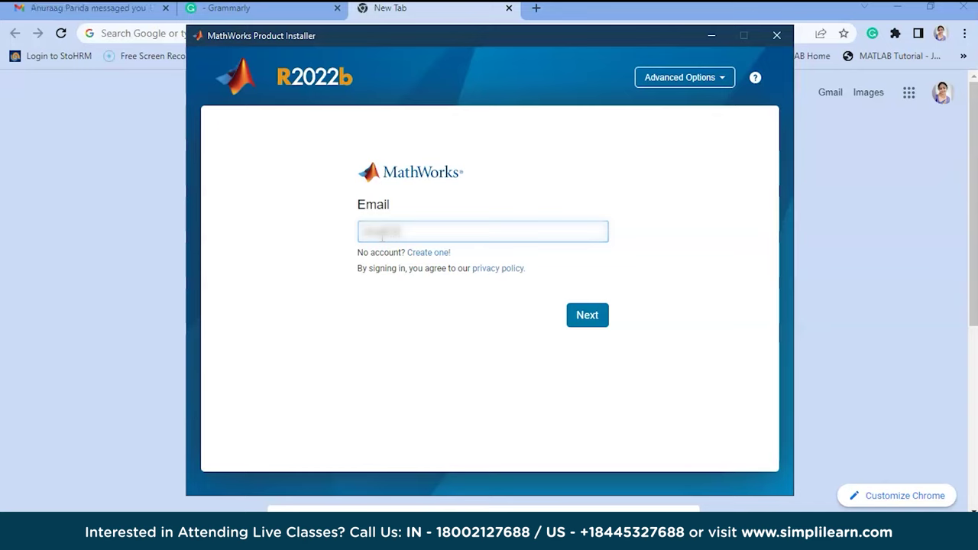
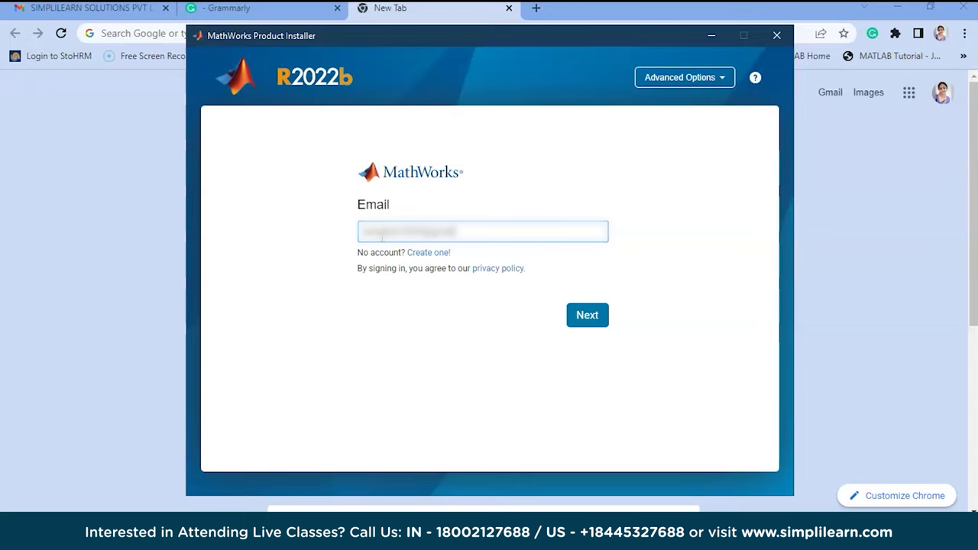
click(583, 311)
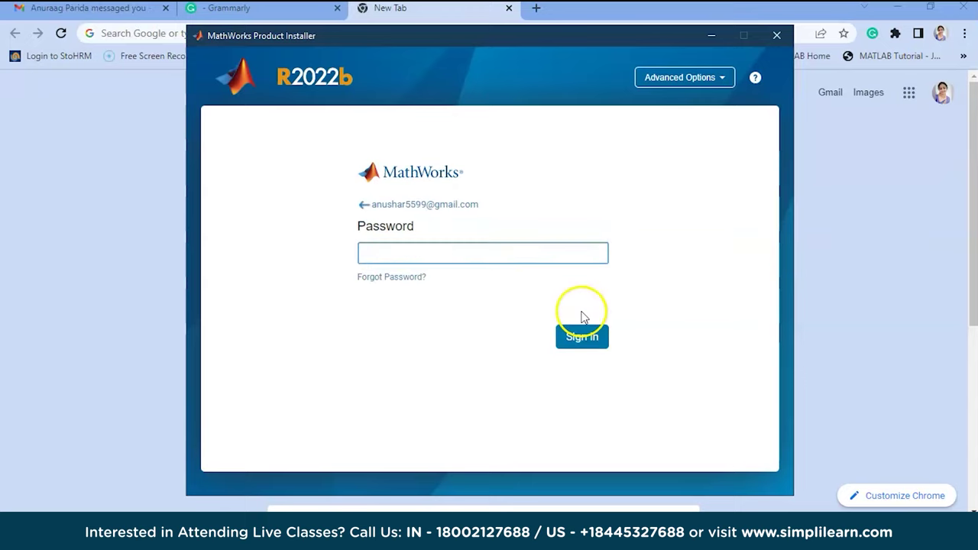
click(389, 252)
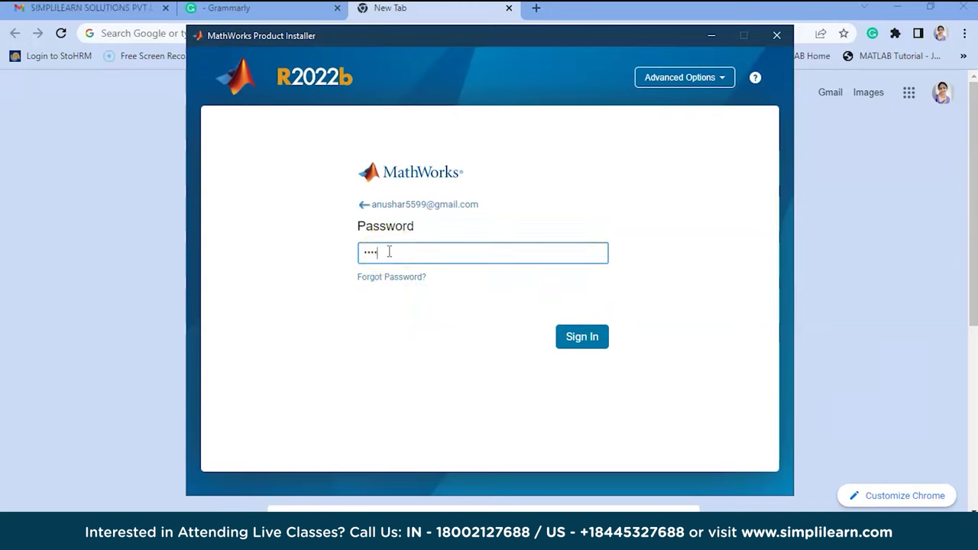
click(591, 341)
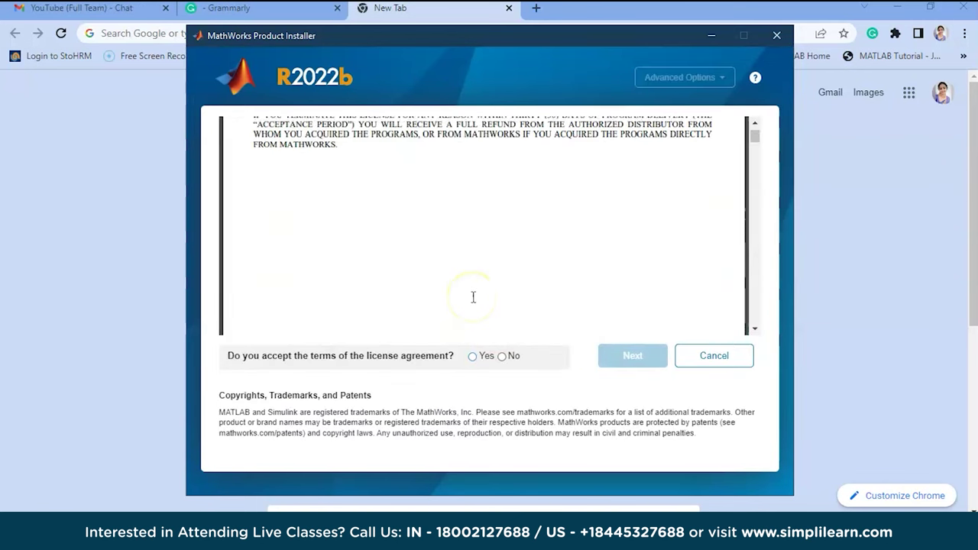
Accept the license agreement, select the MathWorks trial license, and confirm the user details.
click(472, 356)
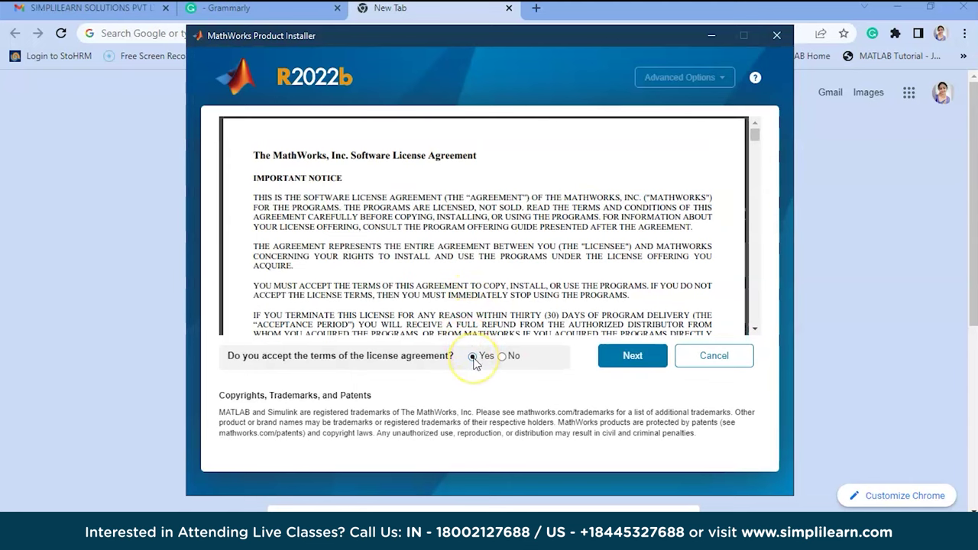
click(637, 364)
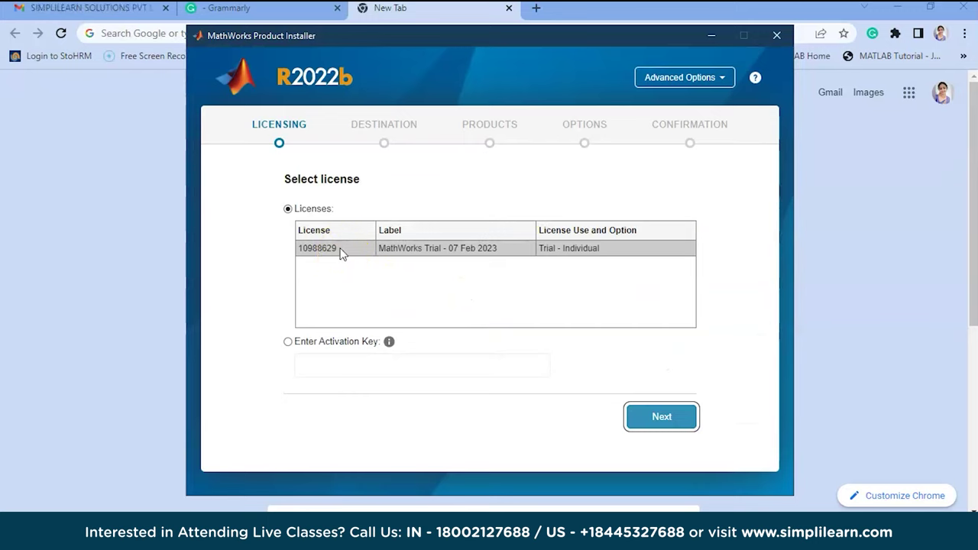
click(586, 247)
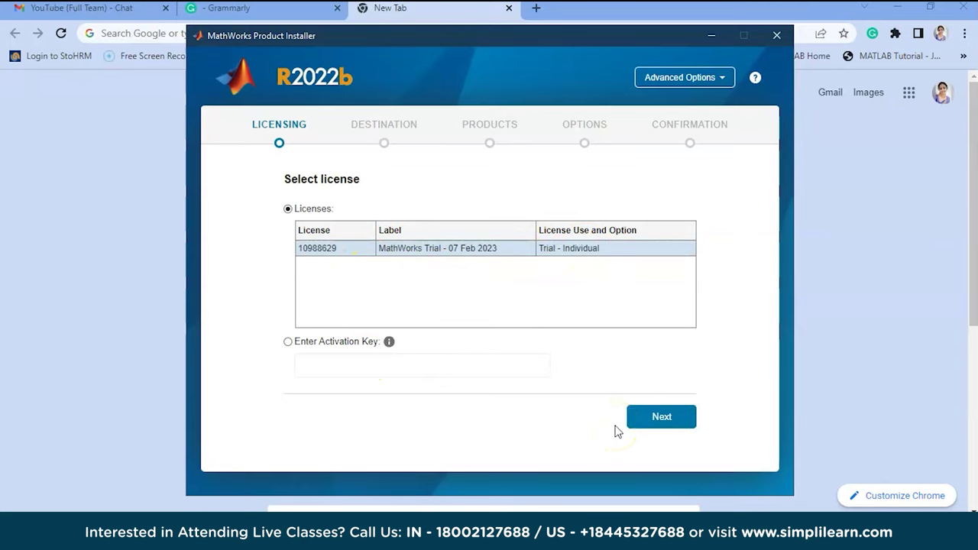
click(678, 421)
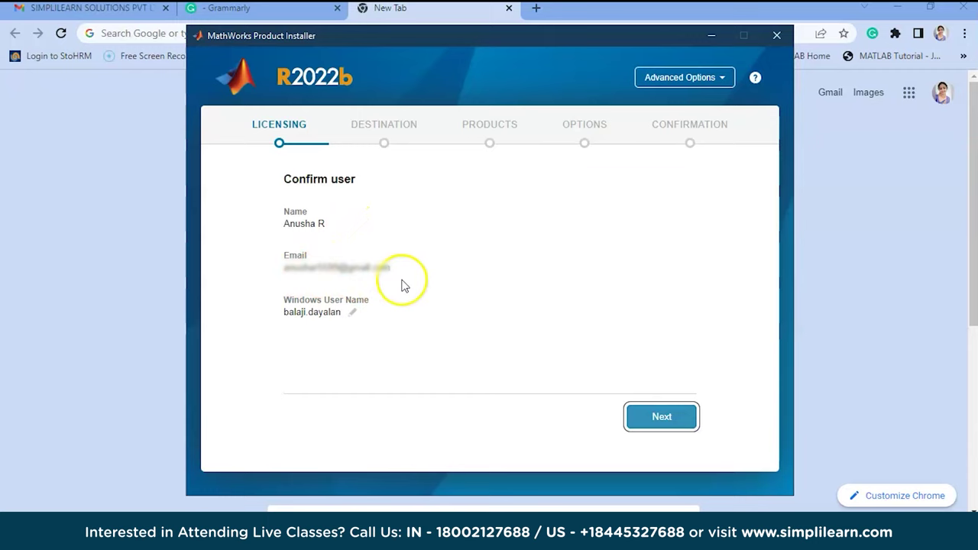
click(662, 419)
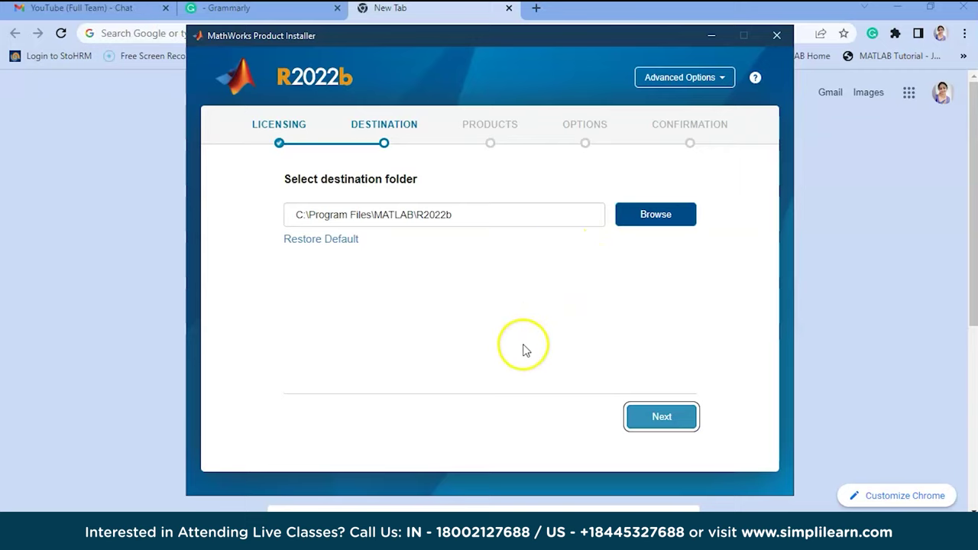
Keep C:\Program Files\MATLAB\R2022b as the folder and leave only MATLAB checked.
click(681, 422)
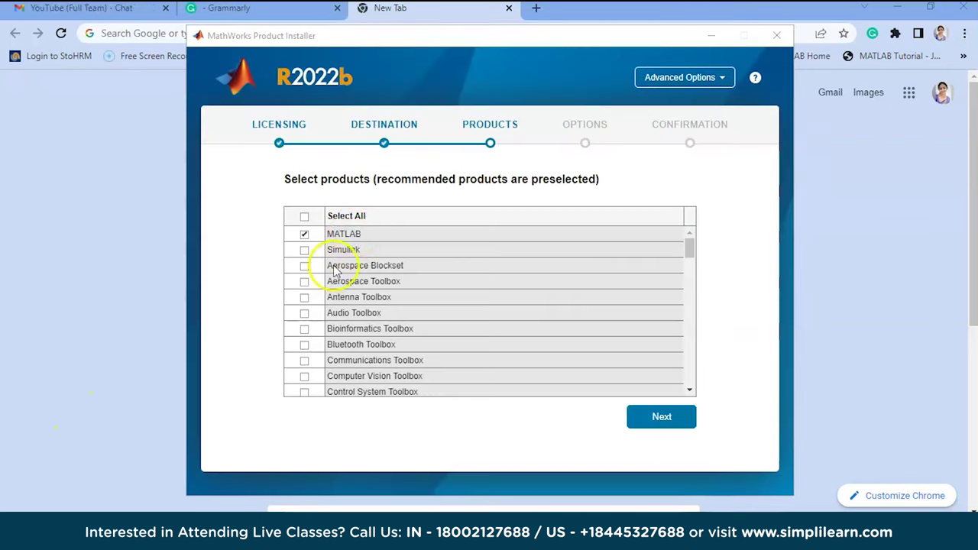
click(370, 236)
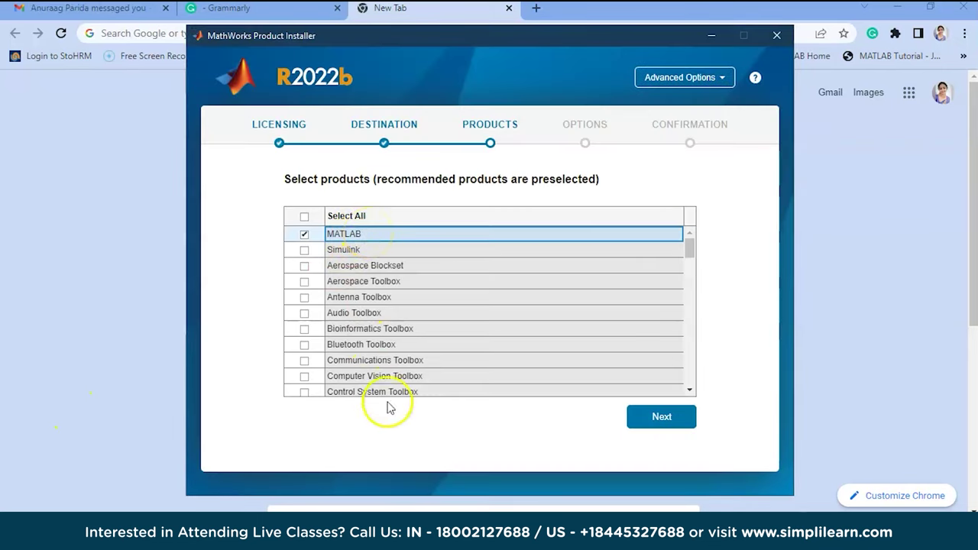
click(390, 433)
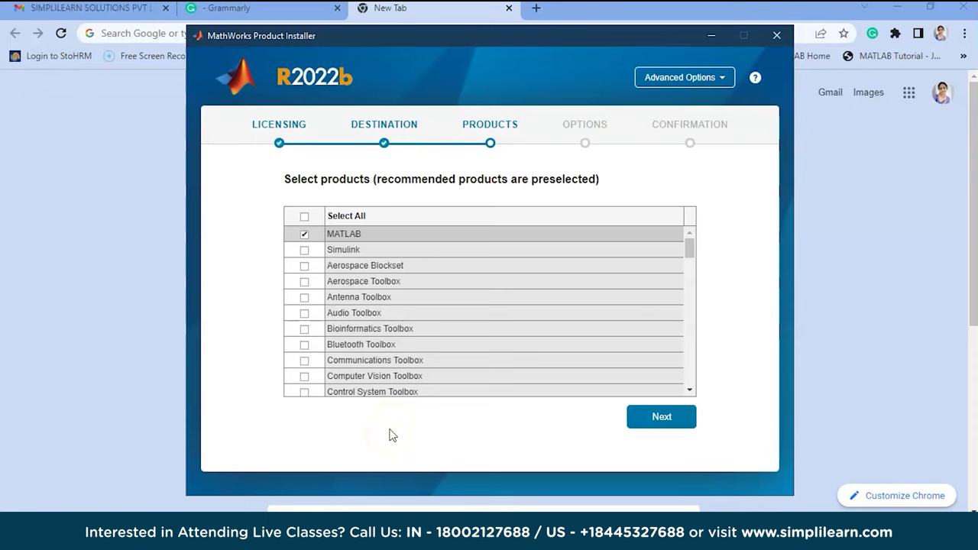
scroll(423, 333, down, 3)
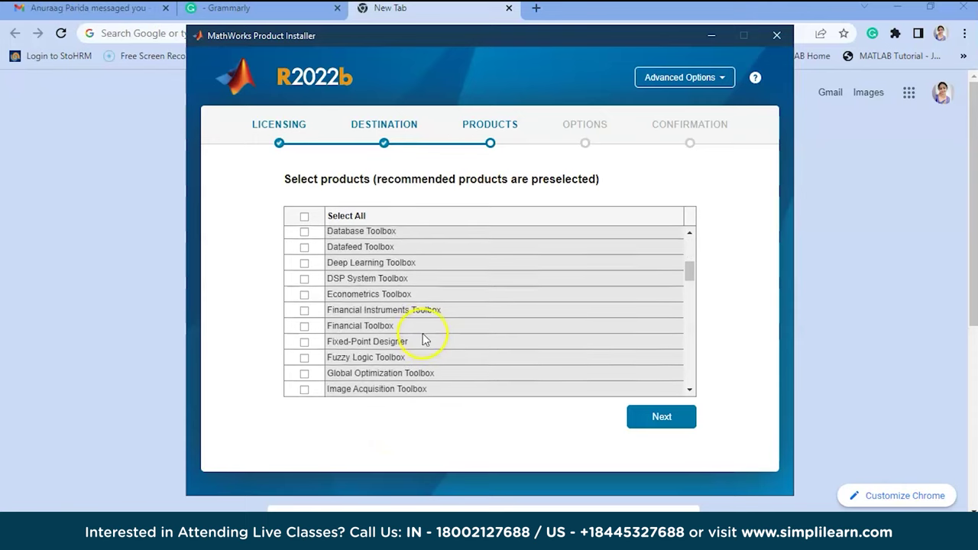
scroll(392, 287, down, 3)
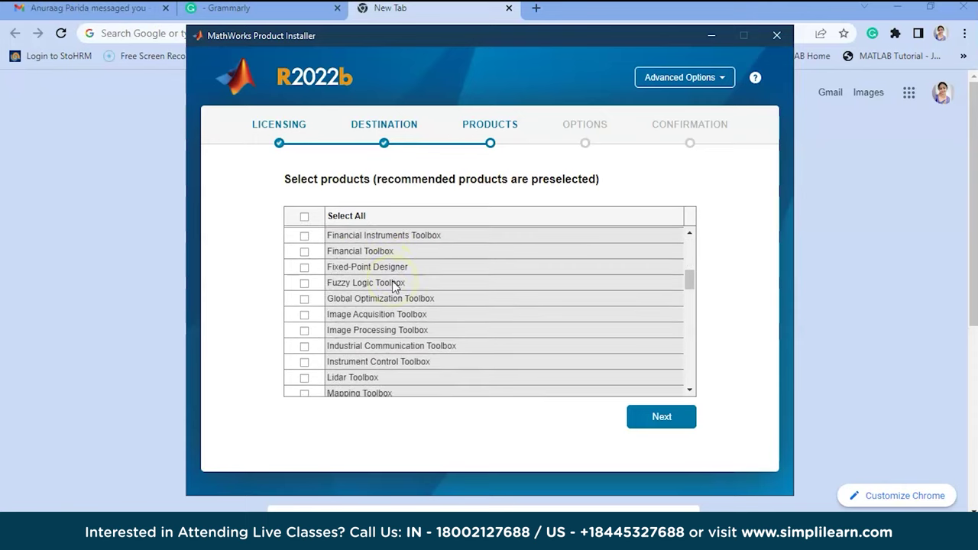
scroll(394, 285, down, 3)
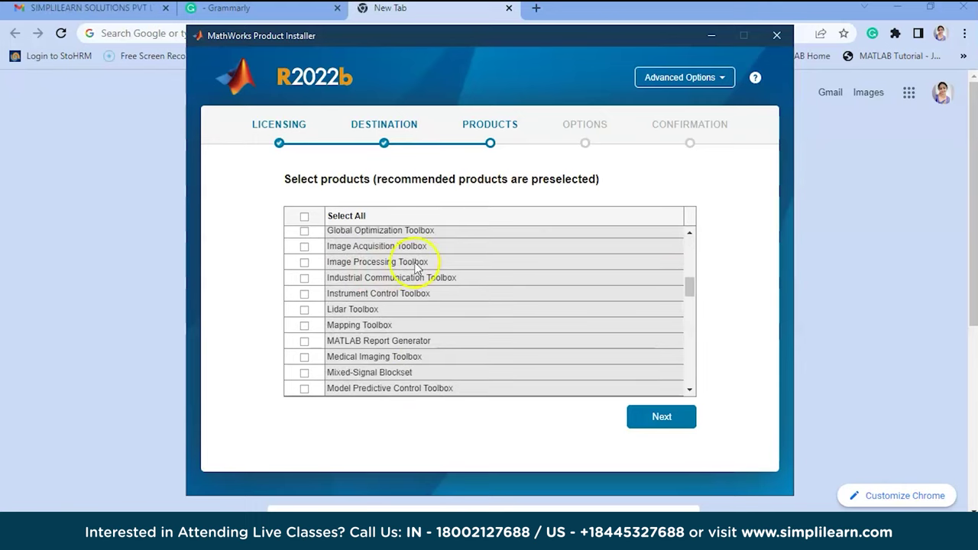
scroll(409, 344, down, 1)
scroll(407, 340, down, 1)
scroll(406, 338, up, 15)
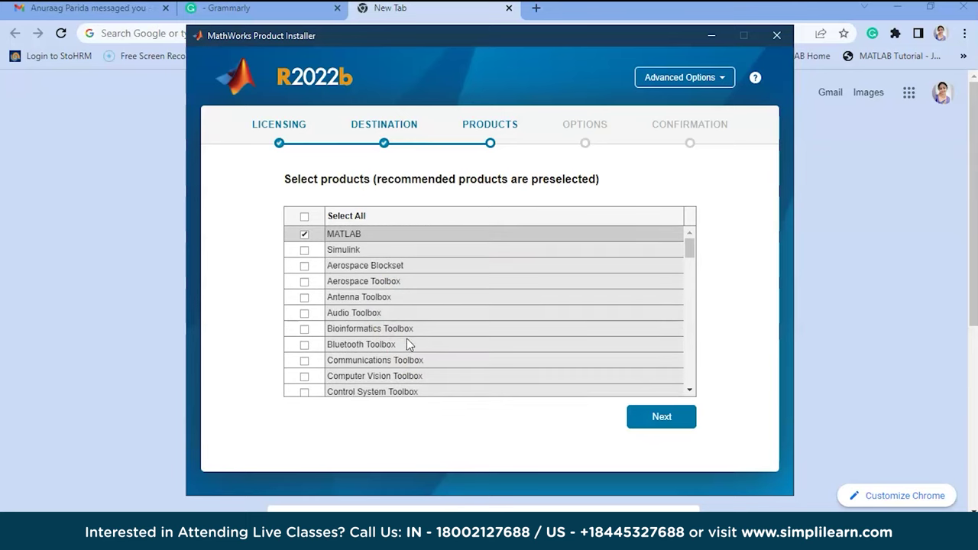
Proceed with MATLAB only and dismiss the Products Already Installed notice with OK.
click(662, 420)
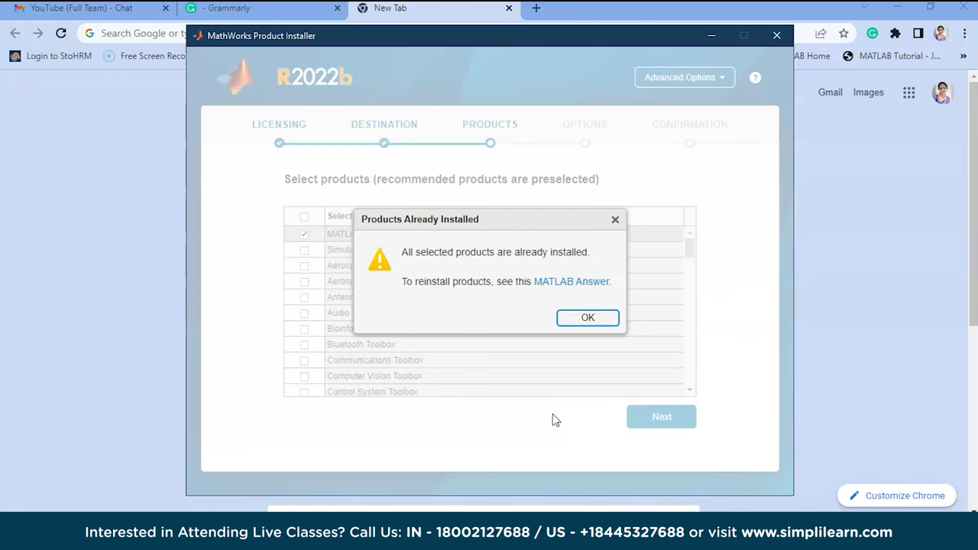
click(587, 318)
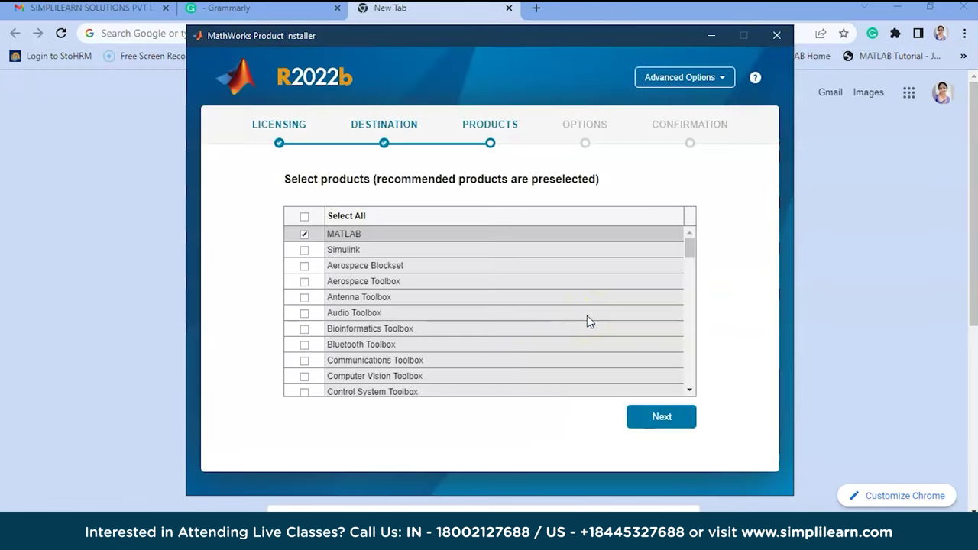
click(662, 416)
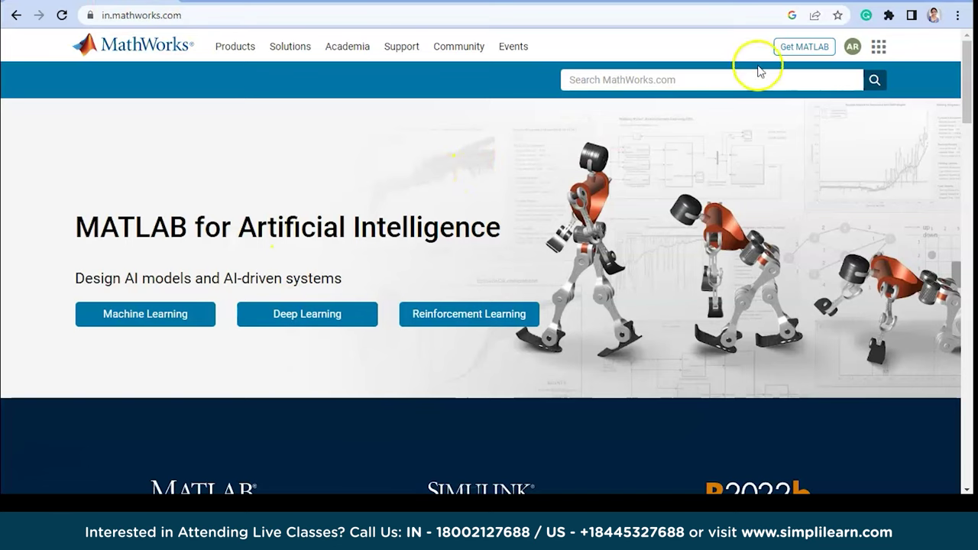
Launch MATLAB Online from the Get MATLAB page and continue it in this window.
click(797, 46)
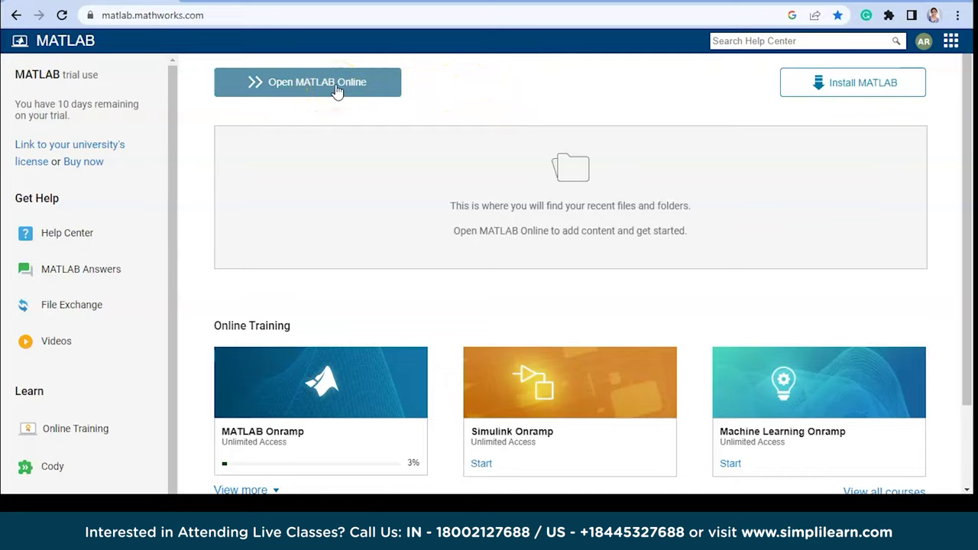
click(335, 87)
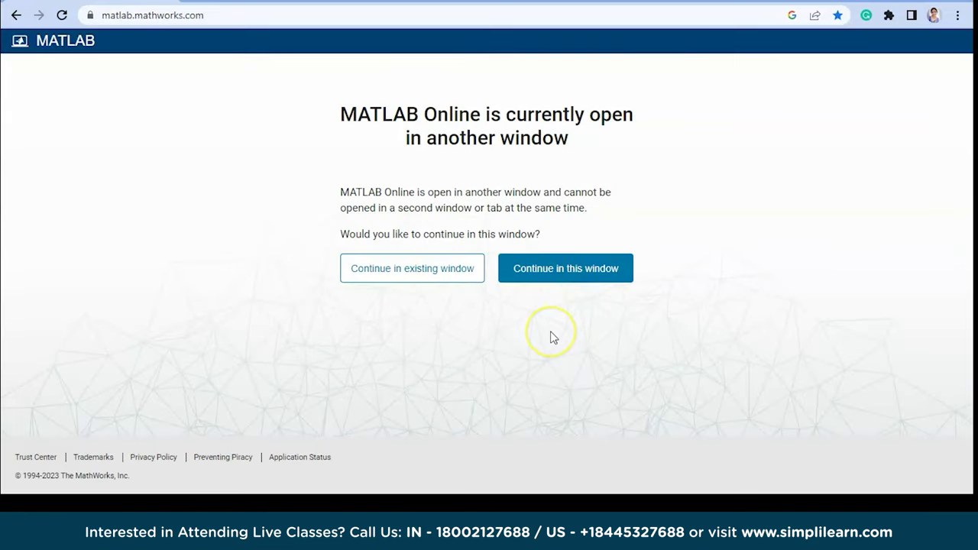
click(565, 276)
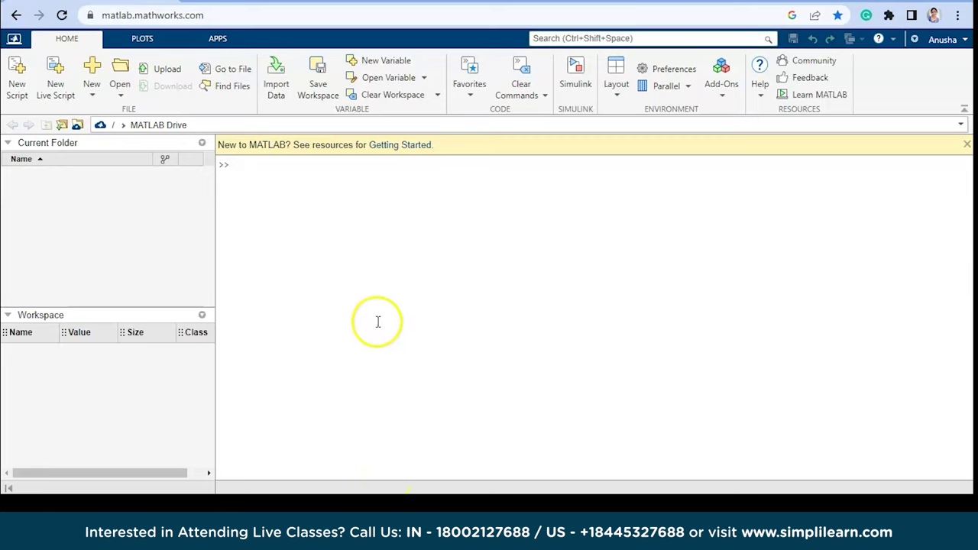
click(145, 39)
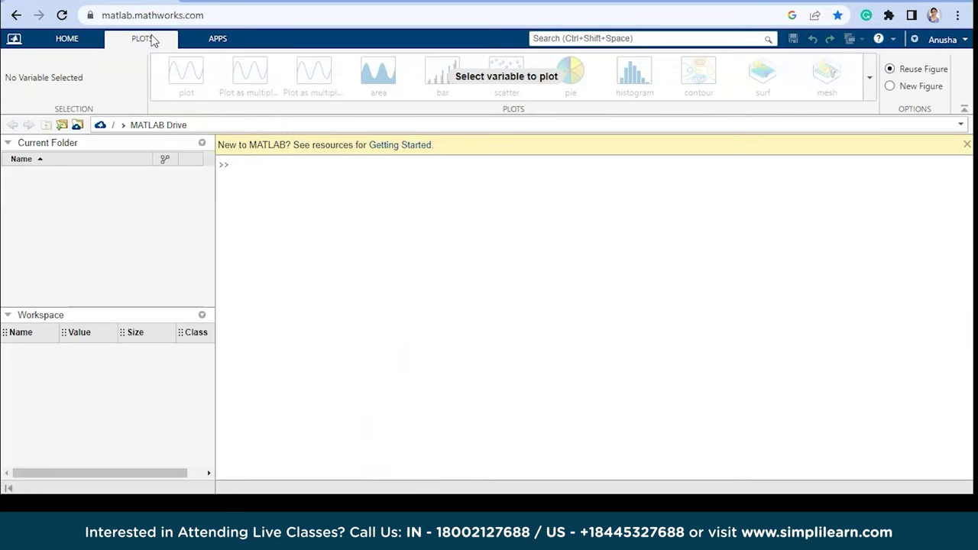
click(210, 42)
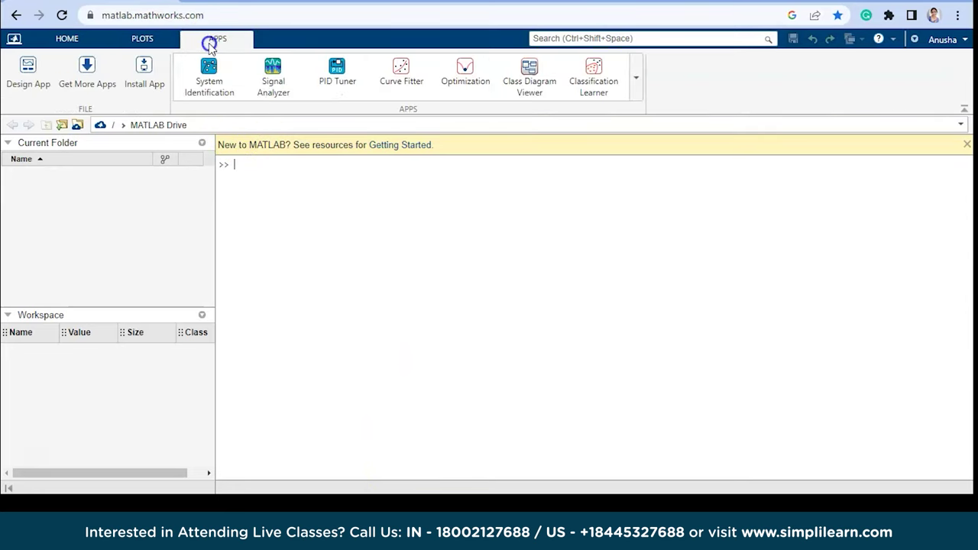
click(84, 40)
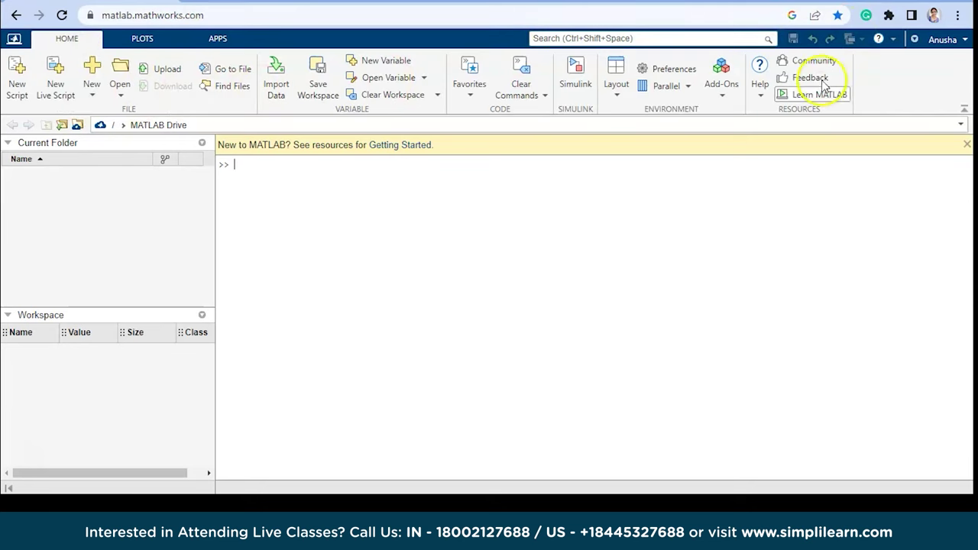